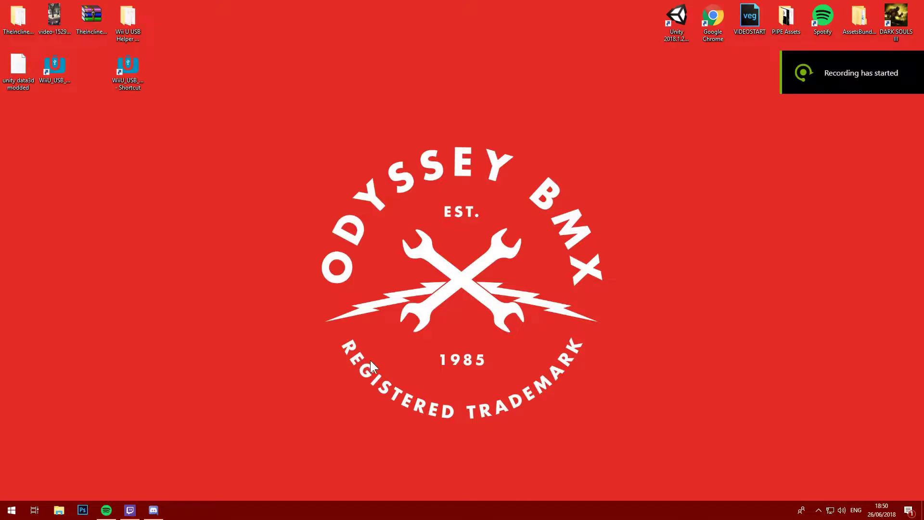
# Step: Download PIPE_Unpacker.zip from Discord's #programmes channel and open the archive
pyautogui.moveTo(252, 305)
pyautogui.mouseDown()
pyautogui.moveTo(614, 273)
pyautogui.moveTo(662, 445)
pyautogui.moveTo(241, 136)
pyautogui.mouseUp()
pyautogui.moveTo(302, 121); pyautogui.dragTo(659, 411)
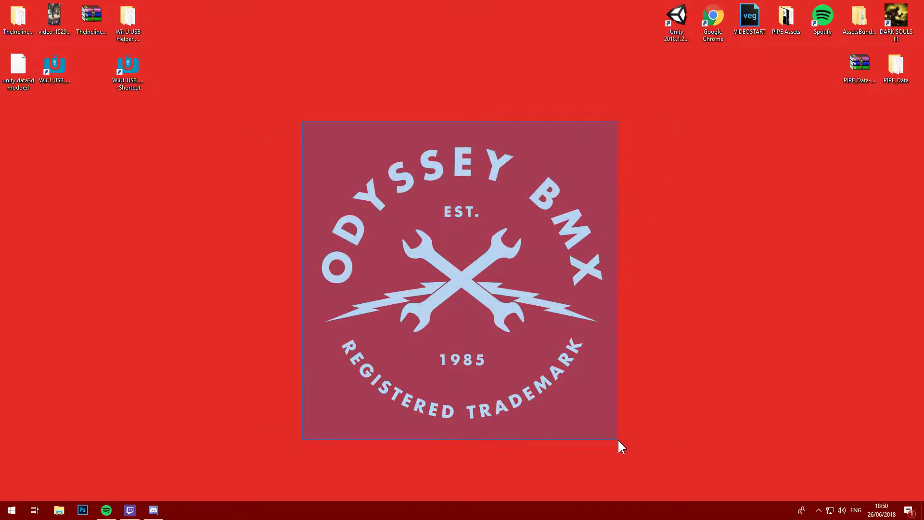
pyautogui.moveTo(619, 441); pyautogui.dragTo(617, 439)
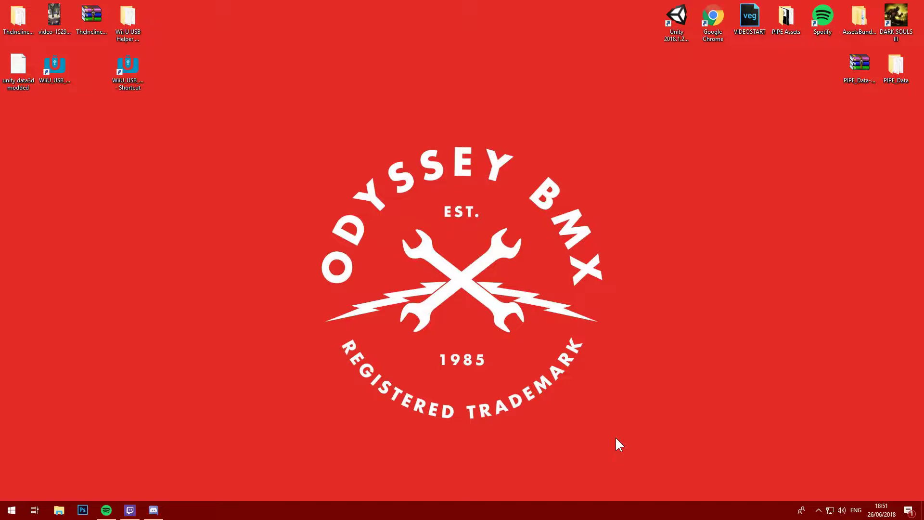
pyautogui.moveTo(262, 89)
pyautogui.mouseDown()
pyautogui.moveTo(665, 429)
pyautogui.moveTo(225, 82)
pyautogui.moveTo(645, 415)
pyautogui.moveTo(462, 314)
pyautogui.mouseUp()
pyautogui.click(153, 510)
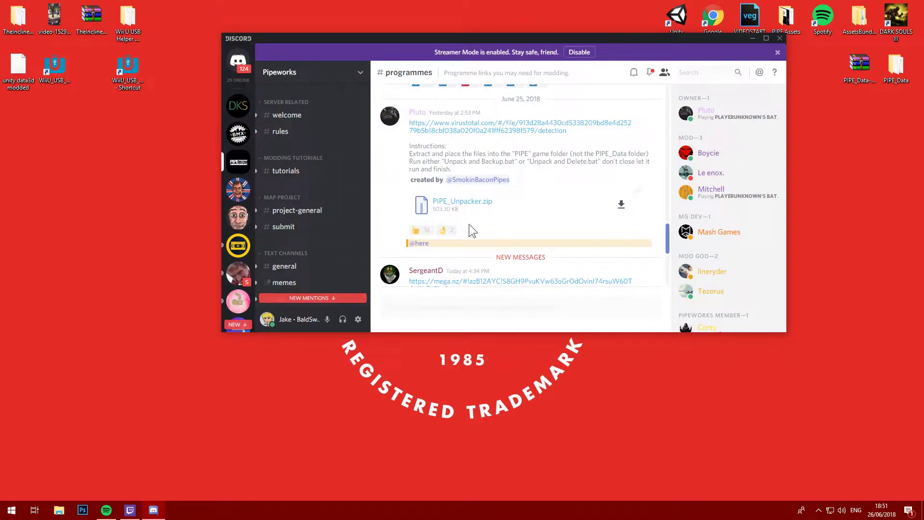
pyautogui.scroll(-5, 296, 274)
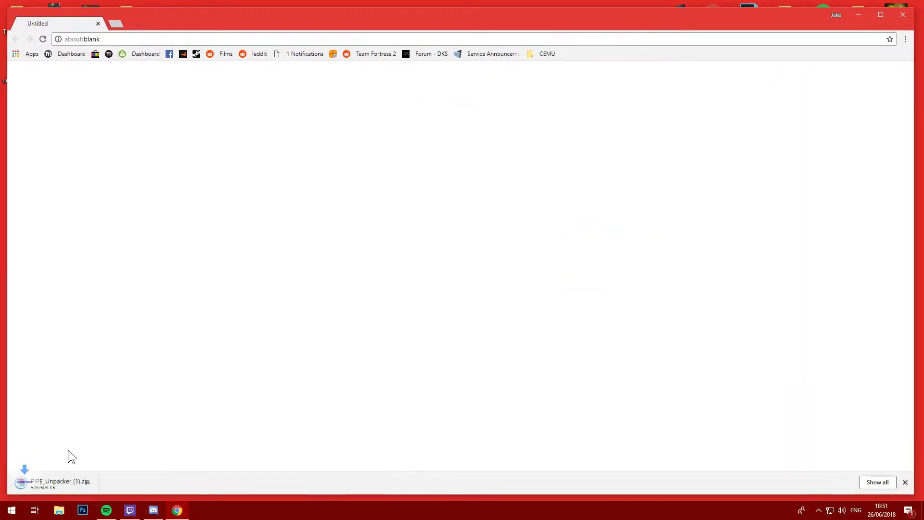
pyautogui.click(60, 482)
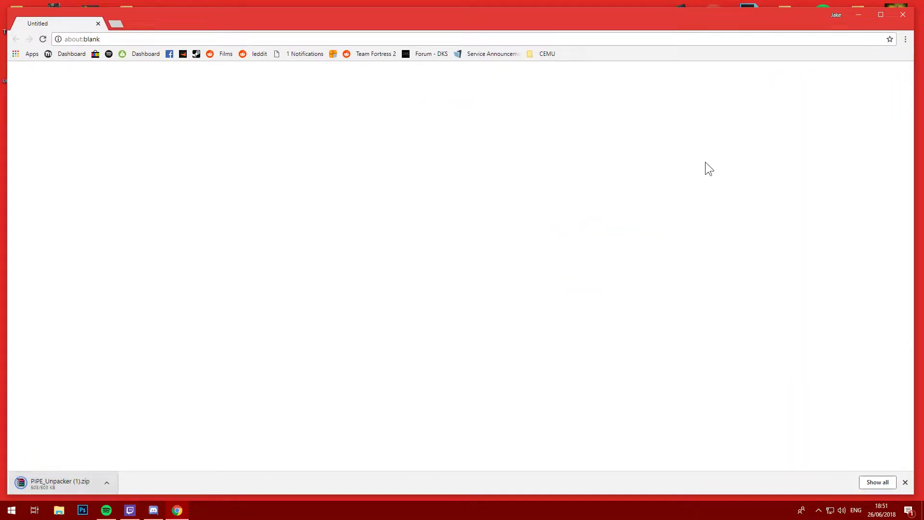
# Step: Close Chrome and Discord, and move the archive window to the left
pyautogui.click(905, 15)
pyautogui.click(788, 36)
pyautogui.moveTo(690, 81); pyautogui.dragTo(342, 85)
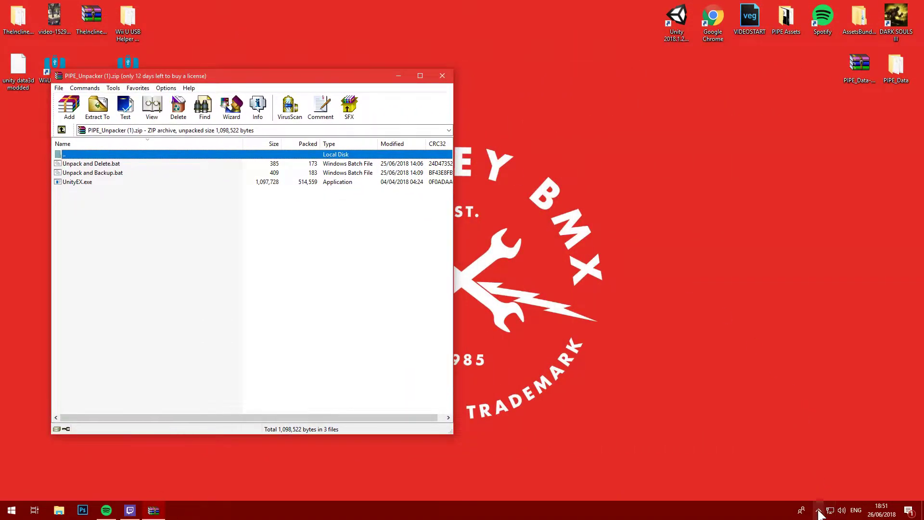
pyautogui.click(819, 511)
# Step: Browse PIPE's local files from its Steam Properties, then close the Steam library
pyautogui.rightClick(818, 472)
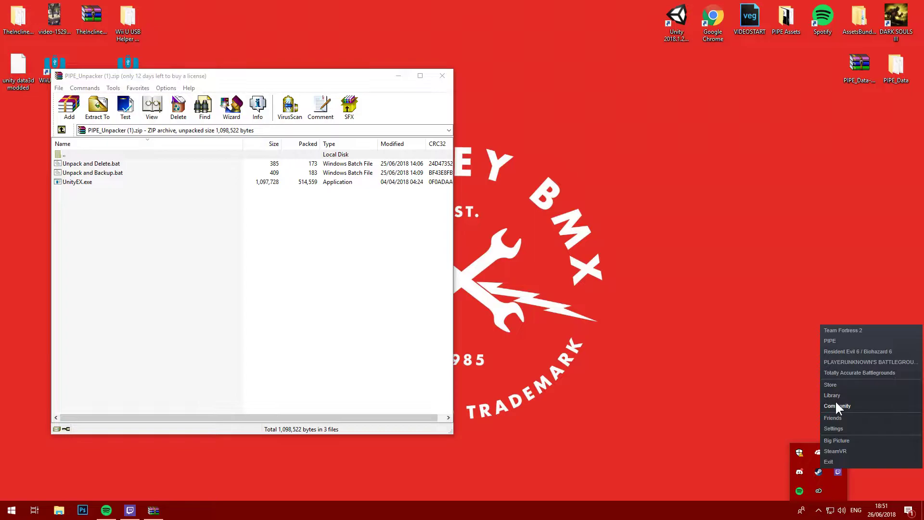
pyautogui.click(848, 398)
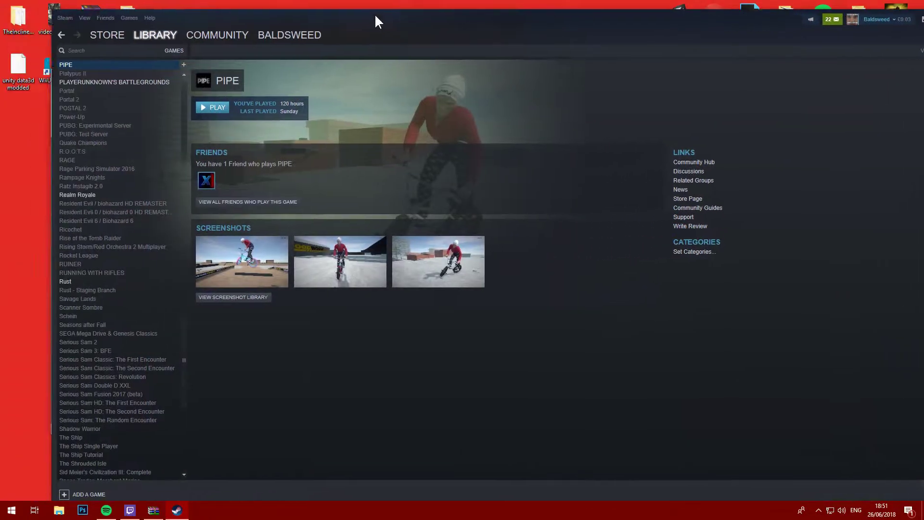
pyautogui.rightClick(102, 56)
pyautogui.click(128, 189)
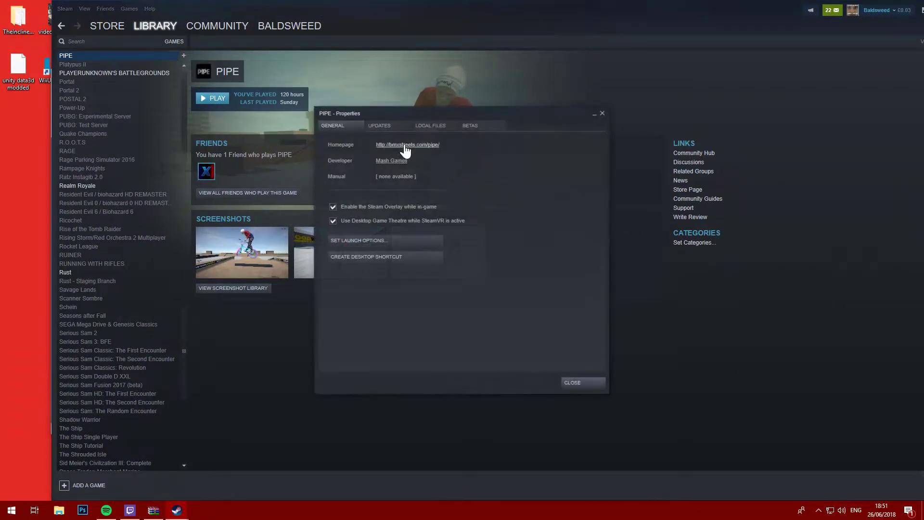
pyautogui.click(433, 127)
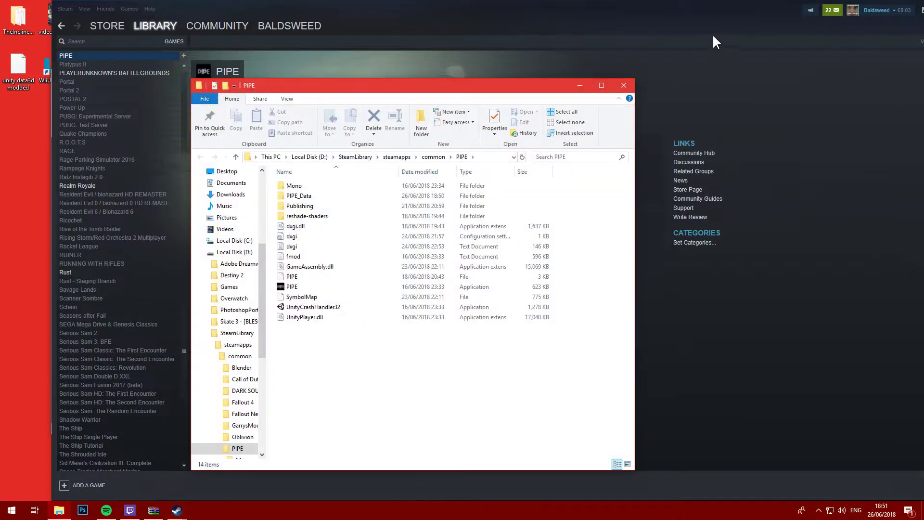
pyautogui.moveTo(712, 35); pyautogui.dragTo(542, 36)
pyautogui.click(864, 22)
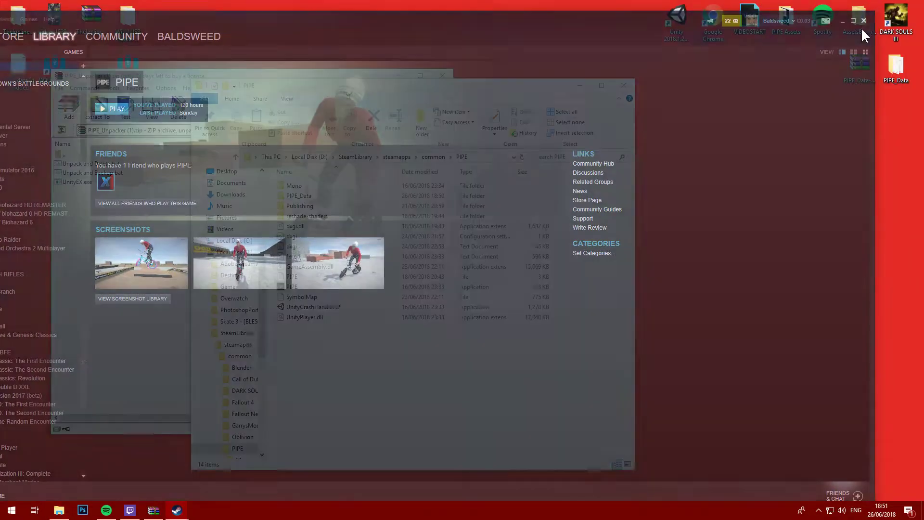
# Step: Copy both batch files and UnityEX.exe into PIPE's folder, then run Unpack and Backup.bat
pyautogui.moveTo(451, 91); pyautogui.dragTo(720, 73)
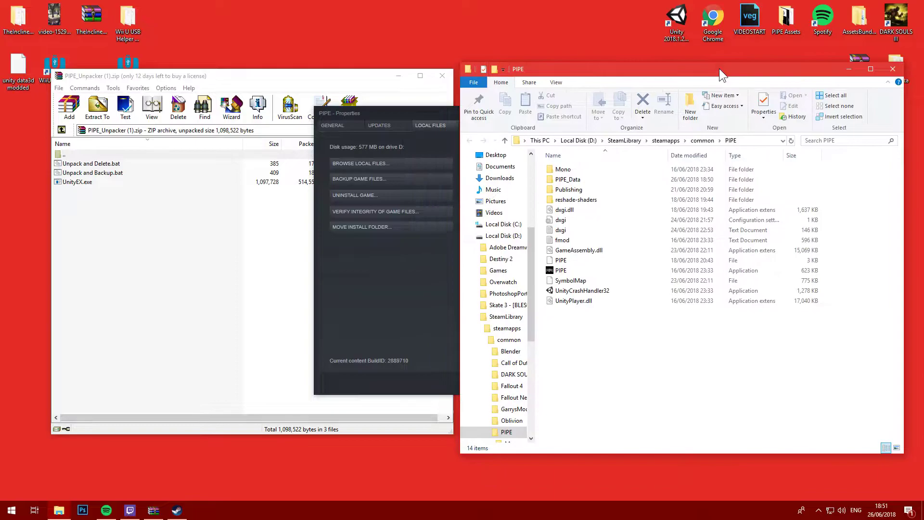
pyautogui.click(399, 282)
pyautogui.click(574, 383)
pyautogui.moveTo(121, 240)
pyautogui.mouseDown()
pyautogui.moveTo(84, 163)
pyautogui.moveTo(346, 217)
pyautogui.moveTo(605, 343)
pyautogui.mouseUp()
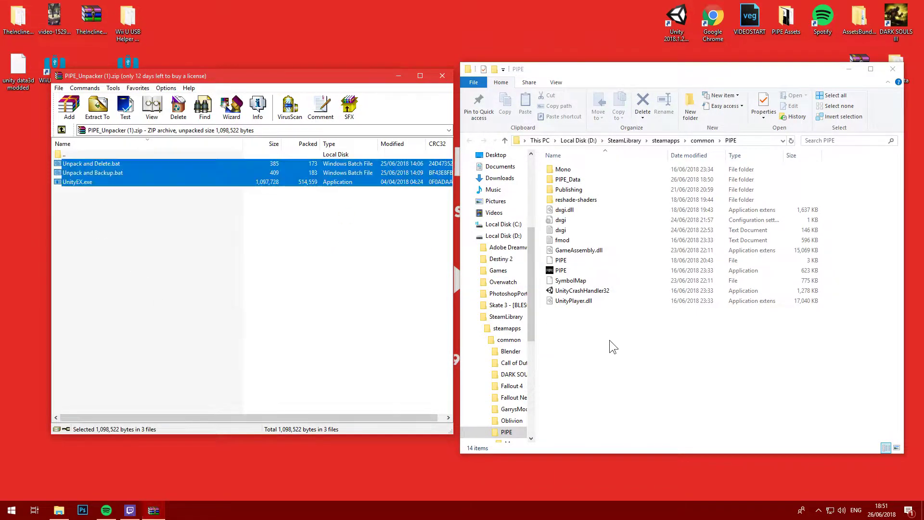
pyautogui.click(598, 331)
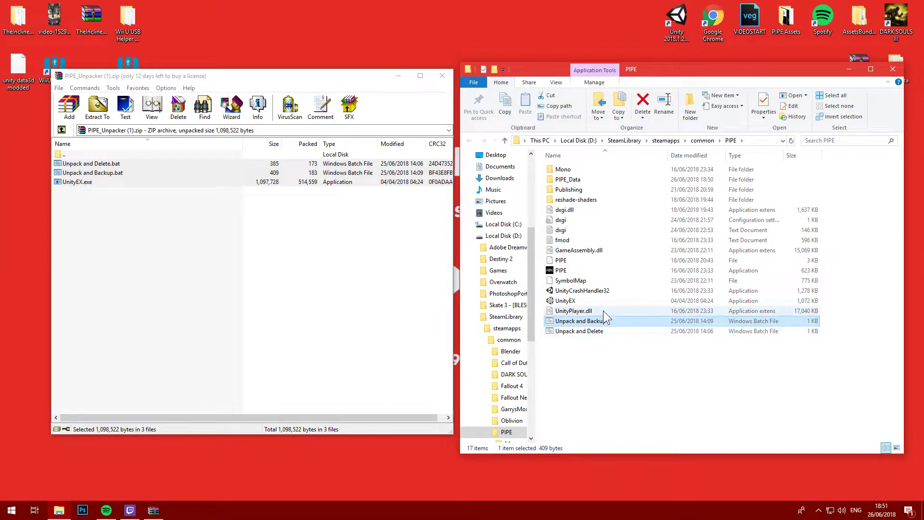
pyautogui.doubleClick(603, 321)
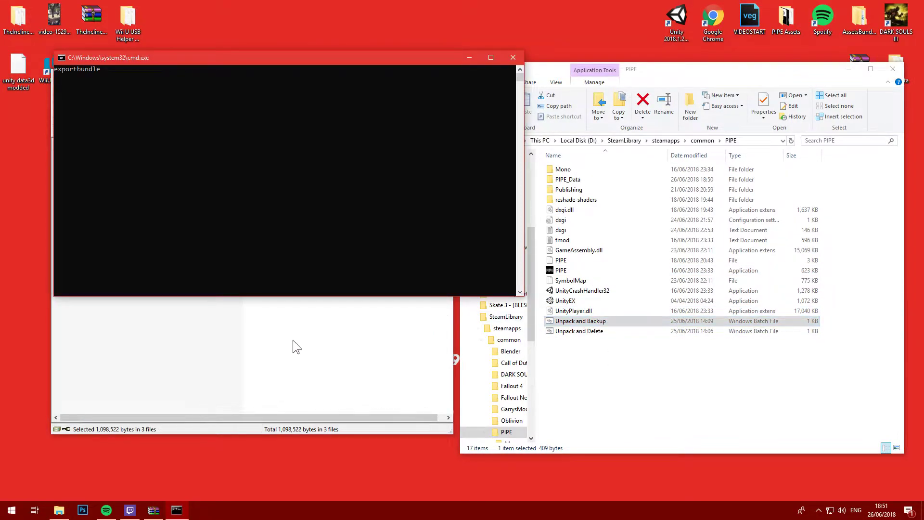
# Step: Close the archive window and arrange the console and PIPE folder windows while the script runs
pyautogui.click(285, 339)
pyautogui.click(442, 75)
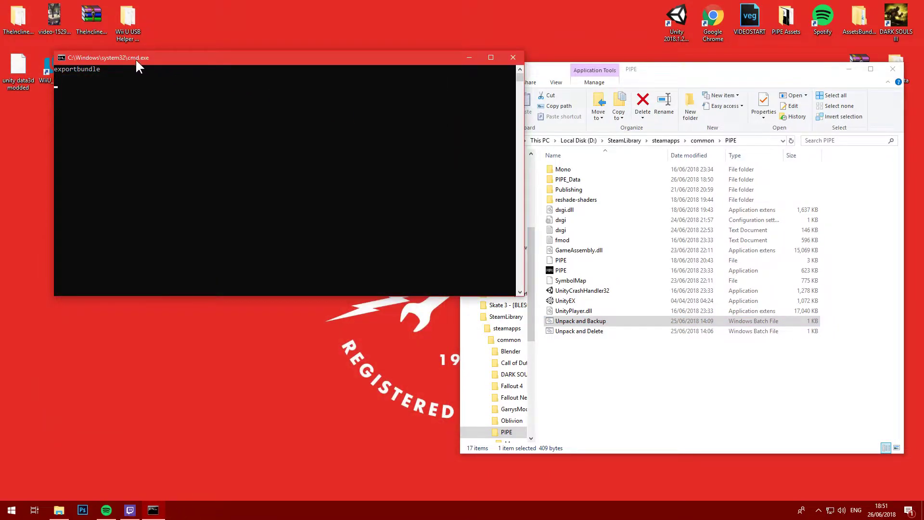
pyautogui.moveTo(136, 60); pyautogui.dragTo(109, 50)
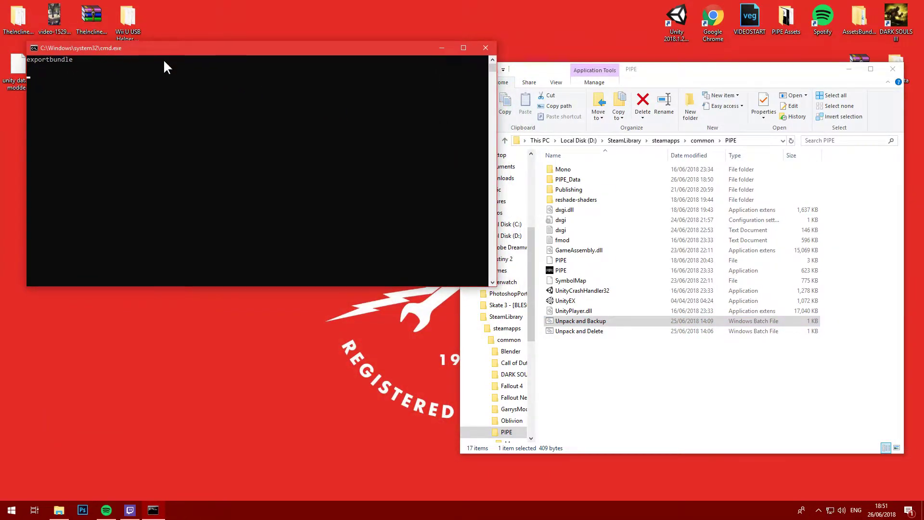
pyautogui.moveTo(725, 70); pyautogui.dragTo(730, 51)
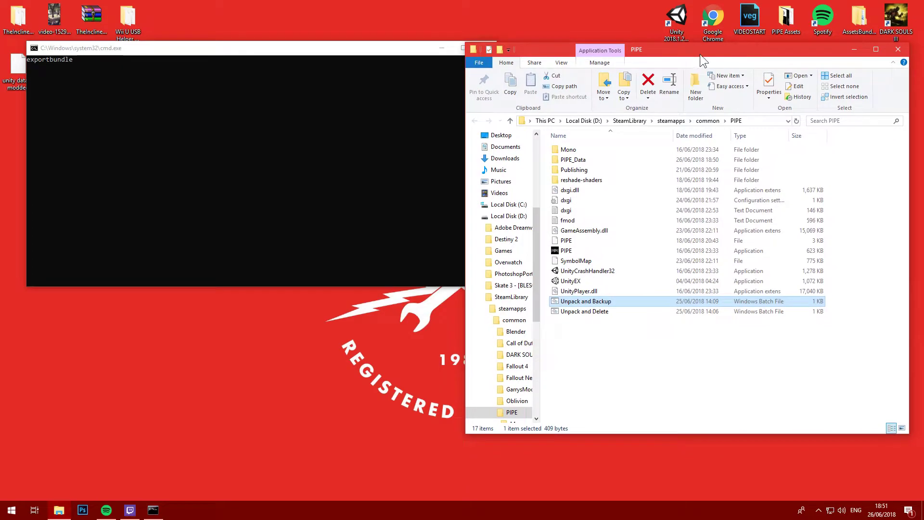
pyautogui.click(236, 63)
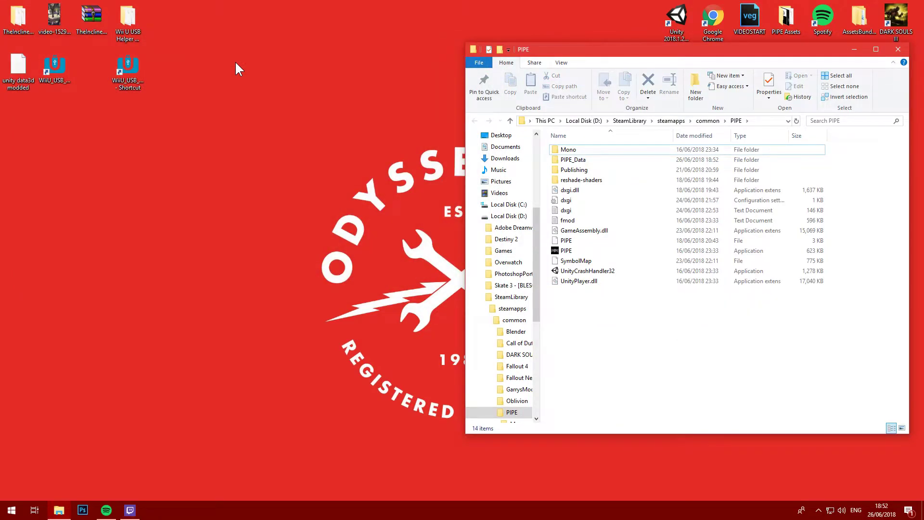
# Step: Open PIPE_Data, select the 15 unpacked level0–sharedassets5 files, and open Steam's tray menu
pyautogui.doubleClick(611, 159)
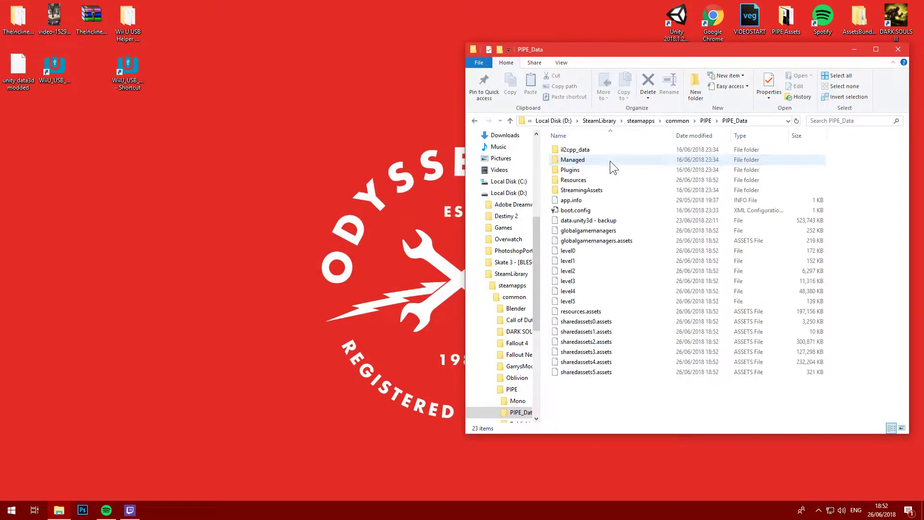
pyautogui.moveTo(594, 403); pyautogui.dragTo(608, 230)
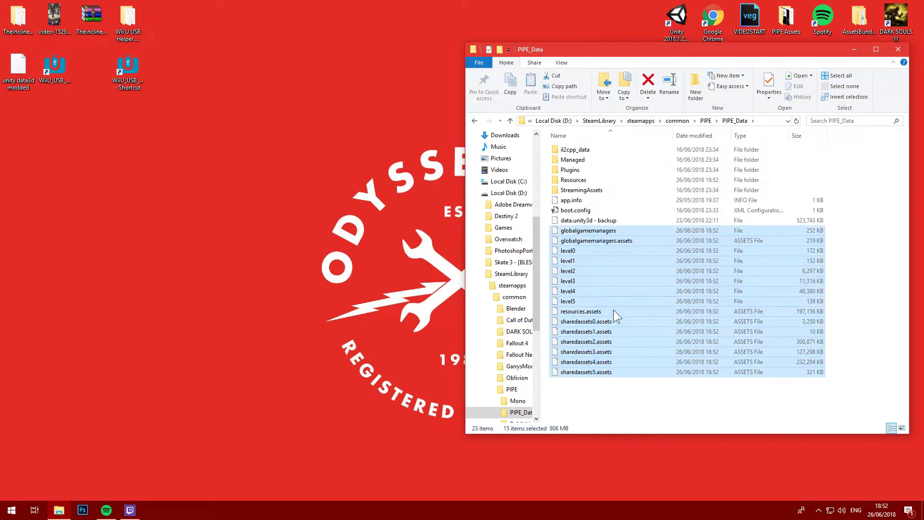
pyautogui.click(628, 399)
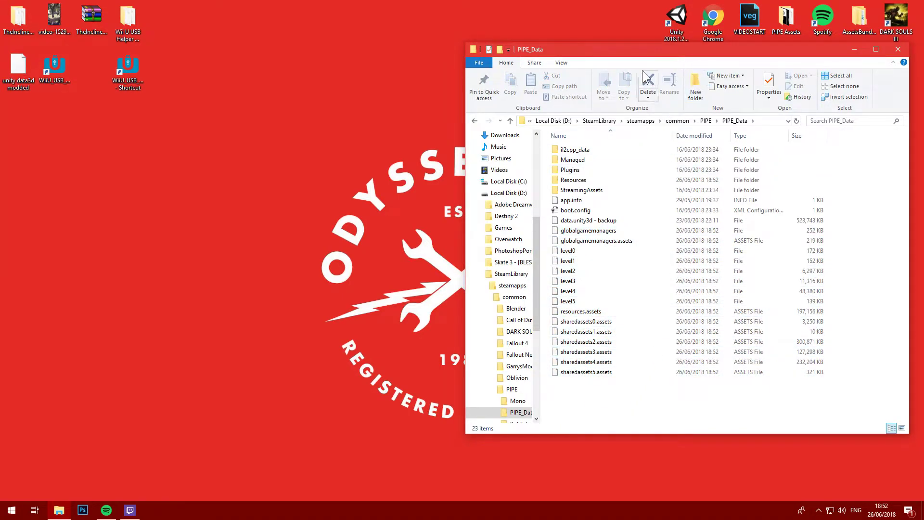
pyautogui.moveTo(626, 56); pyautogui.dragTo(478, 50)
pyautogui.moveTo(442, 384); pyautogui.dragTo(440, 220)
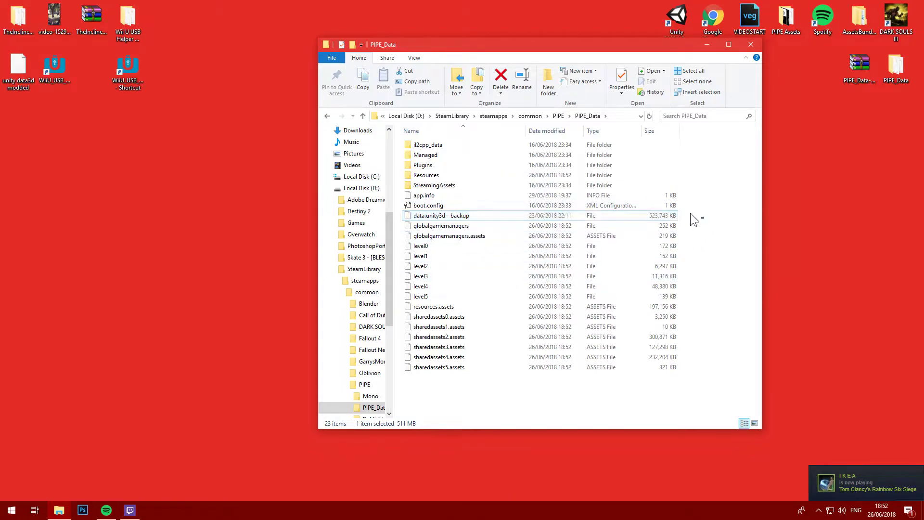
pyautogui.moveTo(705, 219)
pyautogui.mouseDown()
pyautogui.moveTo(323, 331)
pyautogui.moveTo(654, 208)
pyautogui.moveTo(508, 373)
pyautogui.mouseUp()
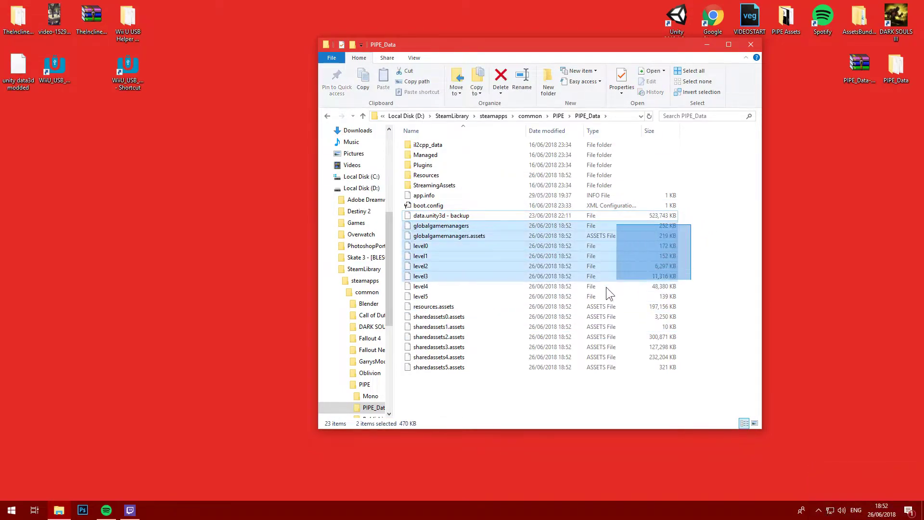
pyautogui.moveTo(442, 389); pyautogui.dragTo(443, 229)
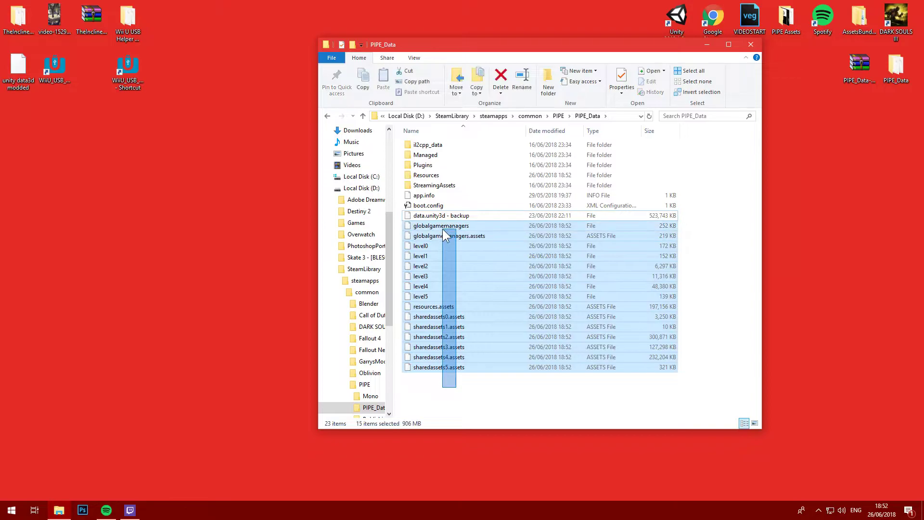
pyautogui.moveTo(483, 379); pyautogui.dragTo(474, 243)
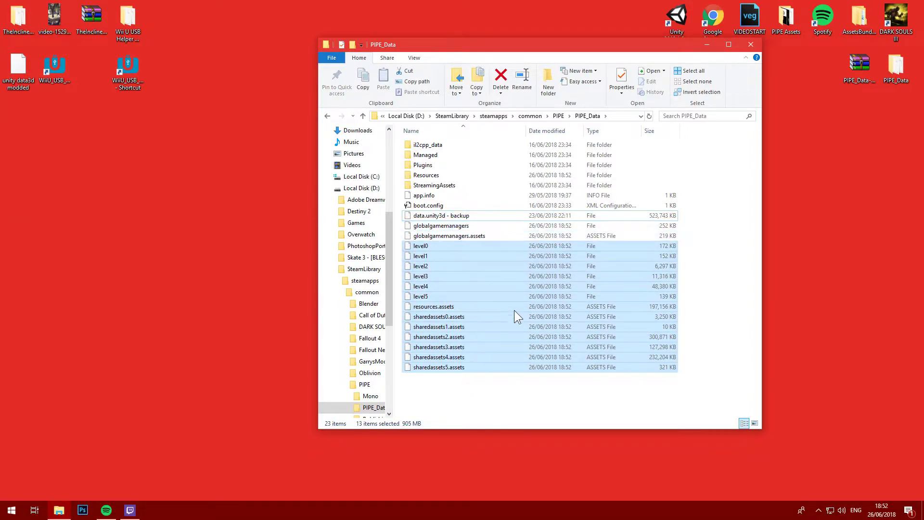
pyautogui.click(818, 511)
pyautogui.rightClick(799, 453)
# Step: Open the Steam Library from the tray menu to reach PIPE's game page
pyautogui.click(835, 399)
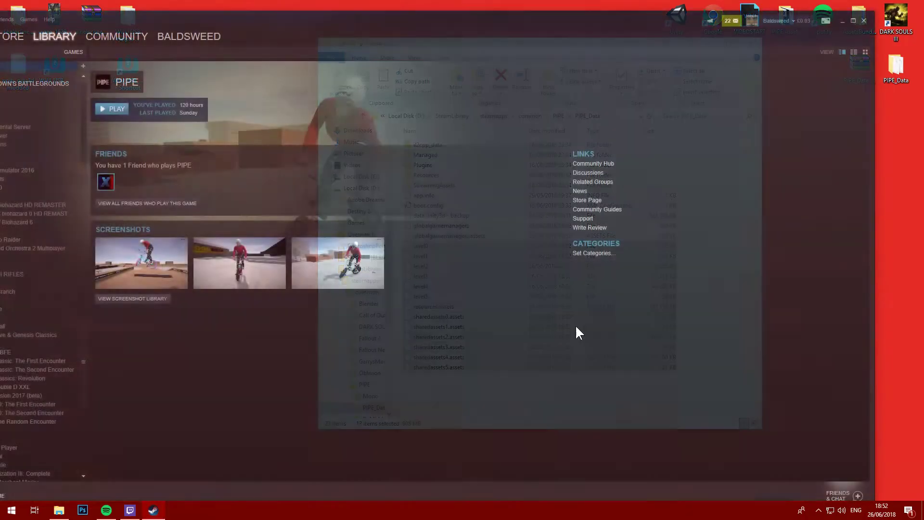